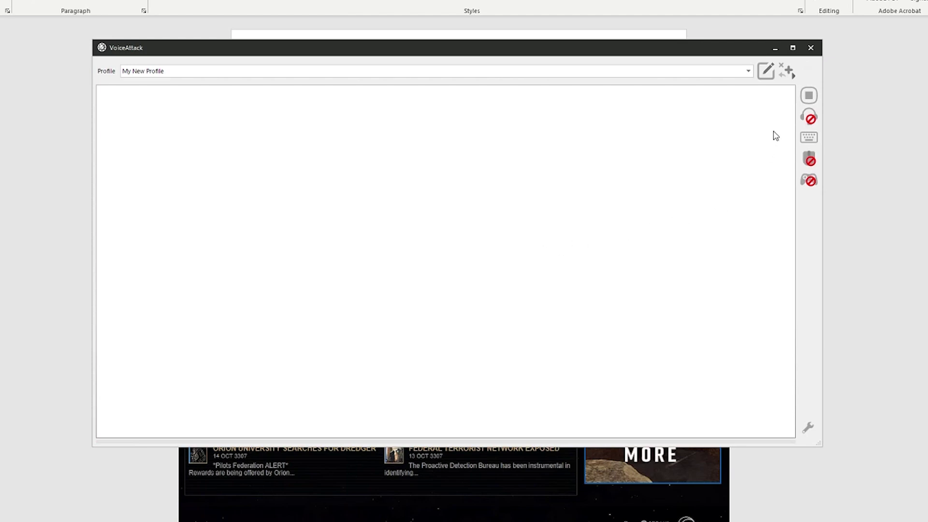
Create a new command in My New Profile with the spoken phrase 'Deploy weapons'.
left_click(767, 72)
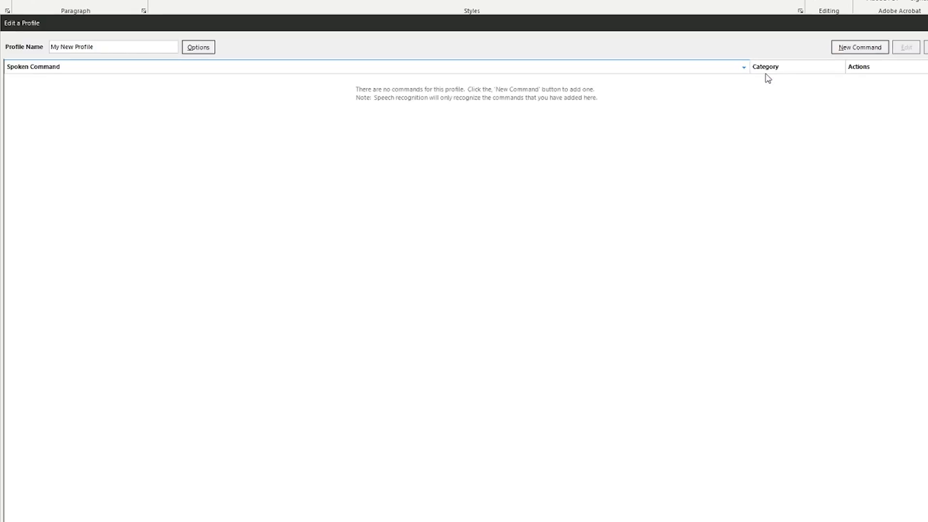
left_click(863, 48)
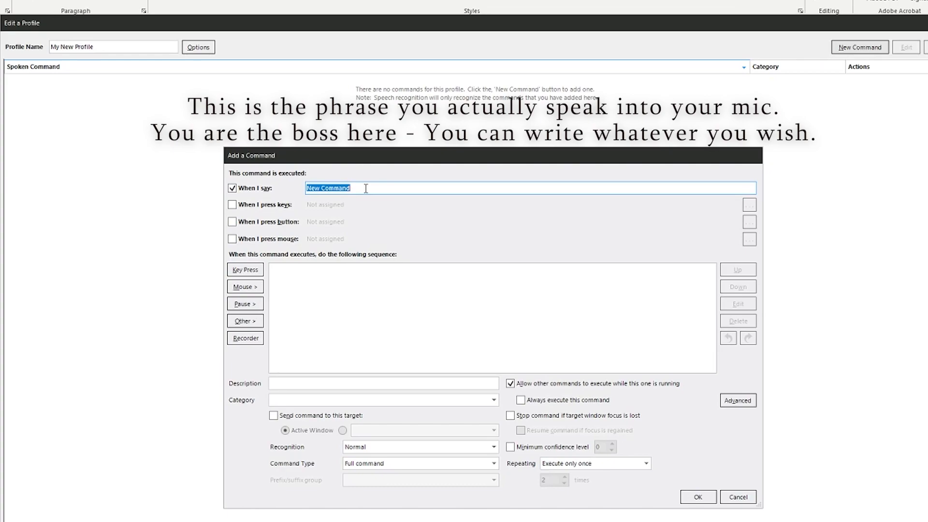
type("Deploy wea")
type("pons")
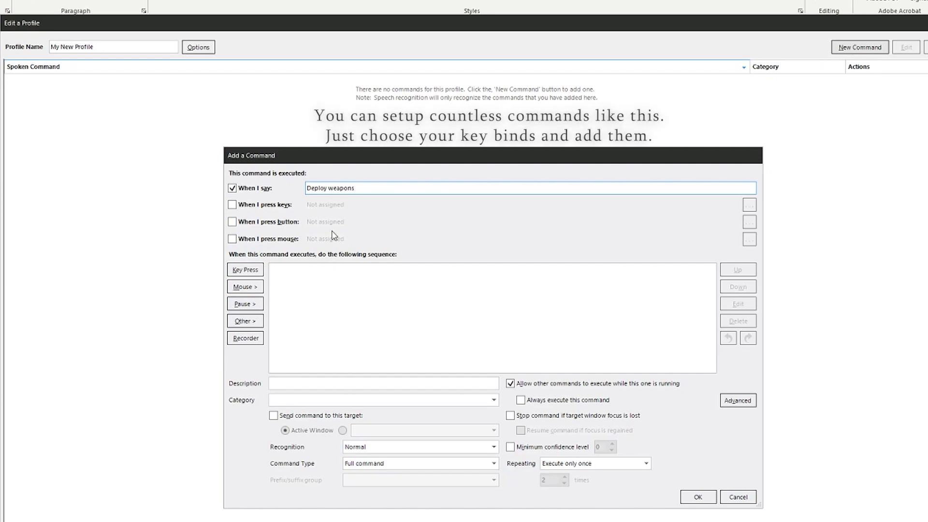
left_click_drag(375, 189, 285, 196)
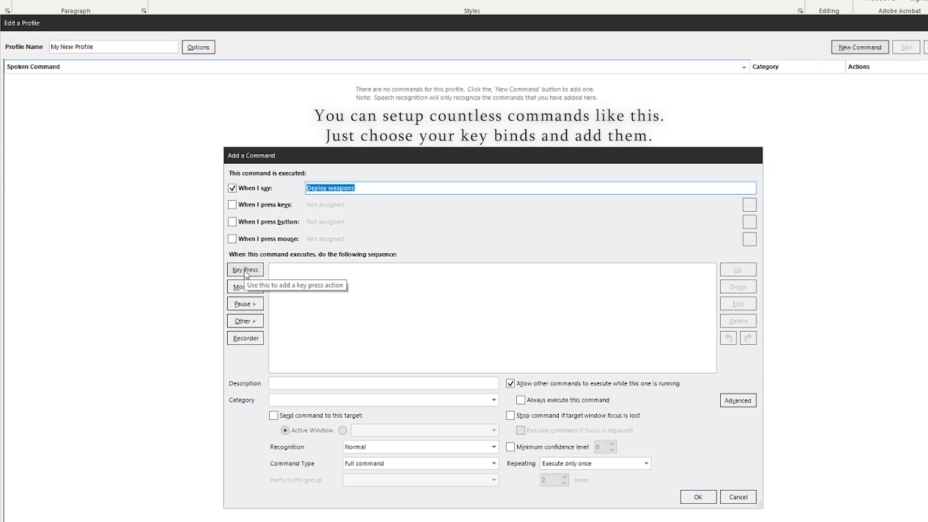
Add a key press action that presses and releases W to Deploy weapons.
left_click(246, 270)
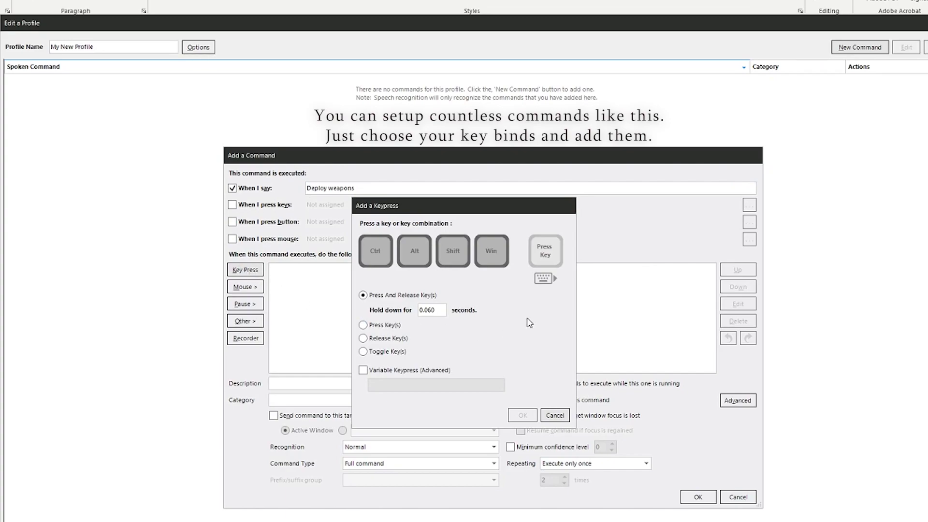
key("w")
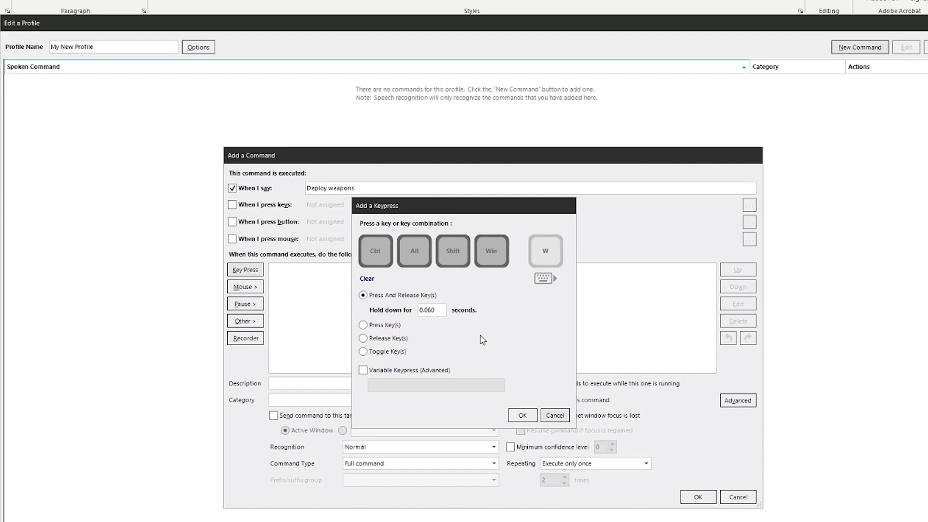
left_click(529, 415)
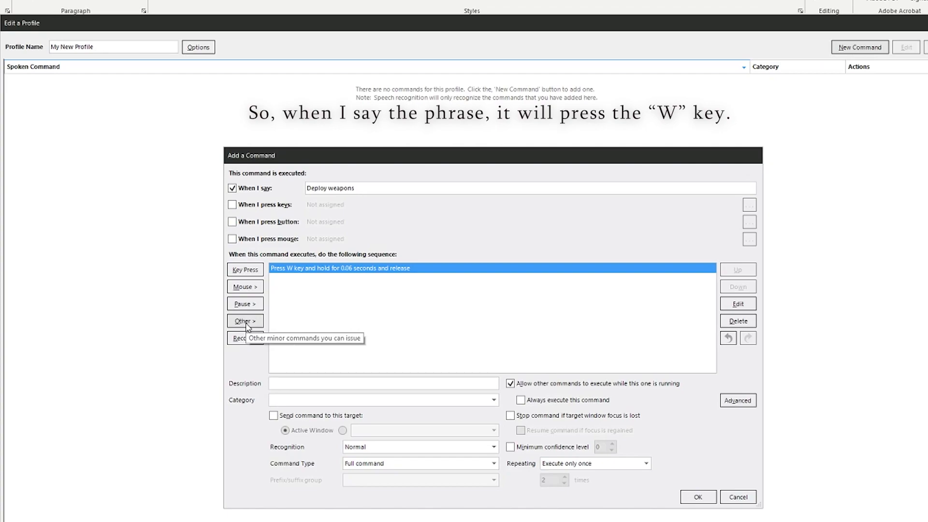
Add a Play a Sound action using Primary weapons.mp3 after the W key press.
left_click(247, 324)
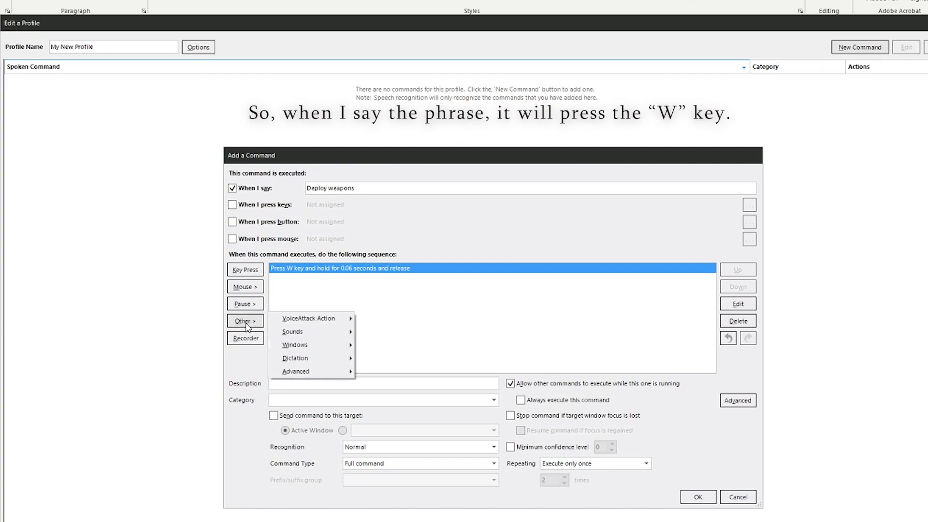
mouse_move(292, 339)
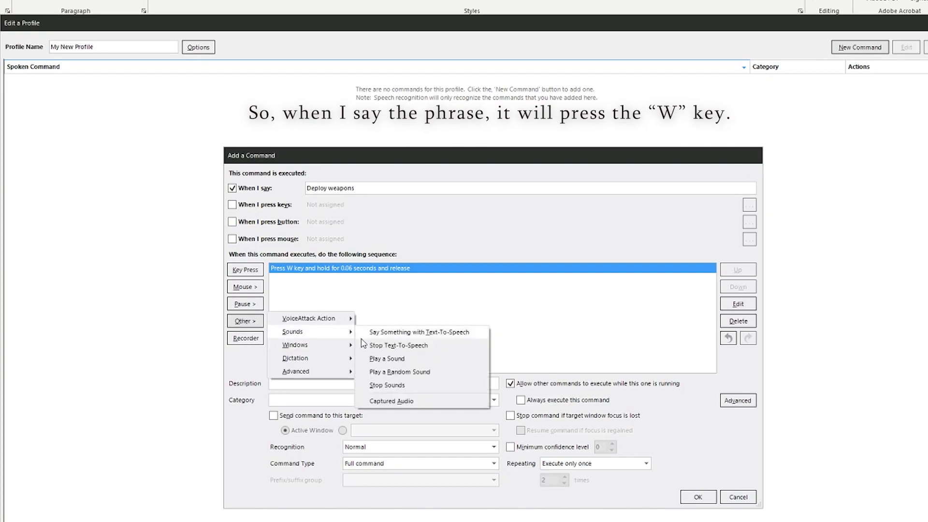
left_click(440, 363)
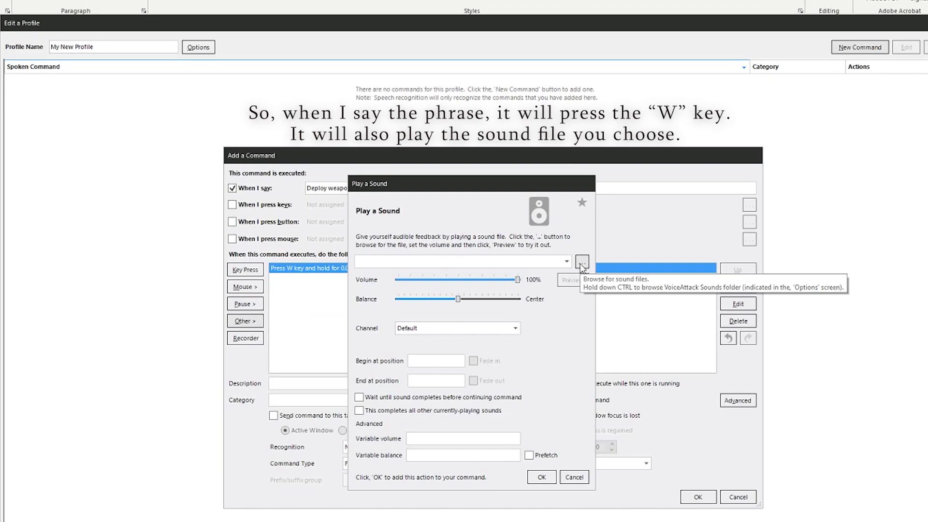
left_click(581, 266)
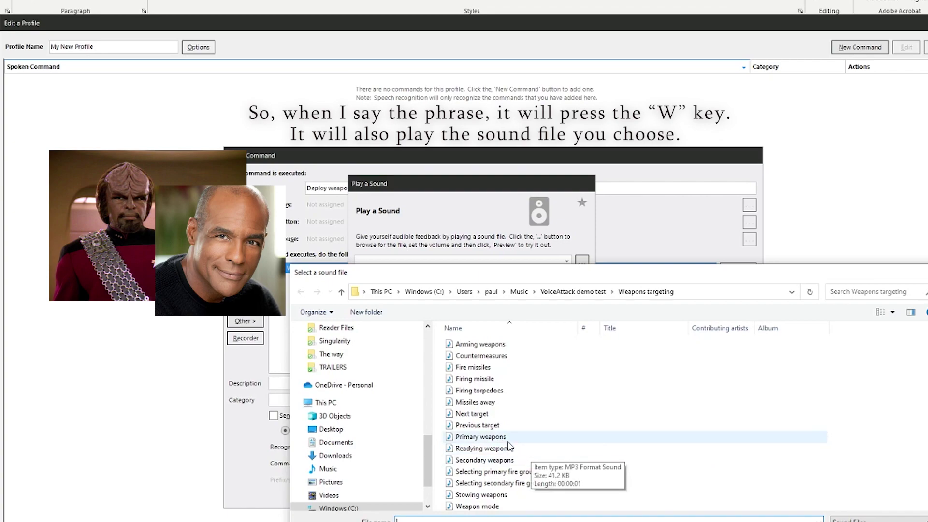
double_click(481, 436)
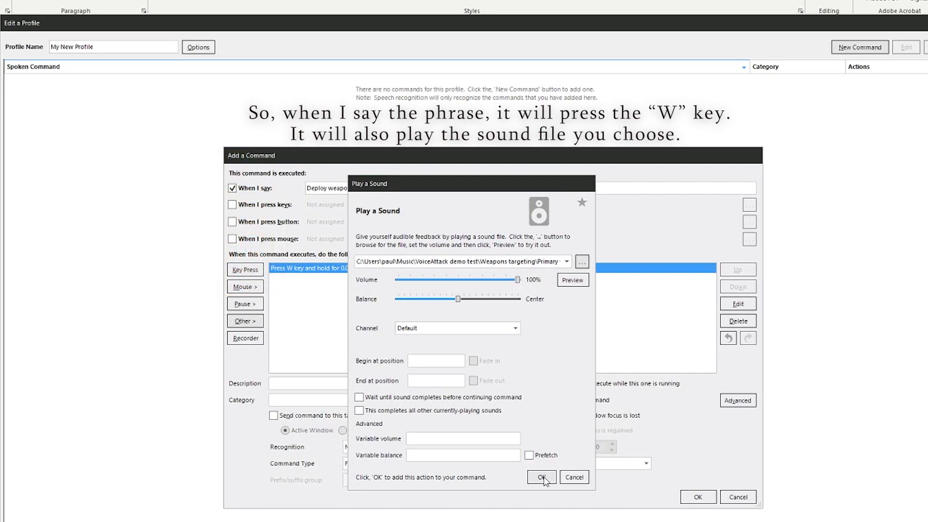
left_click(542, 477)
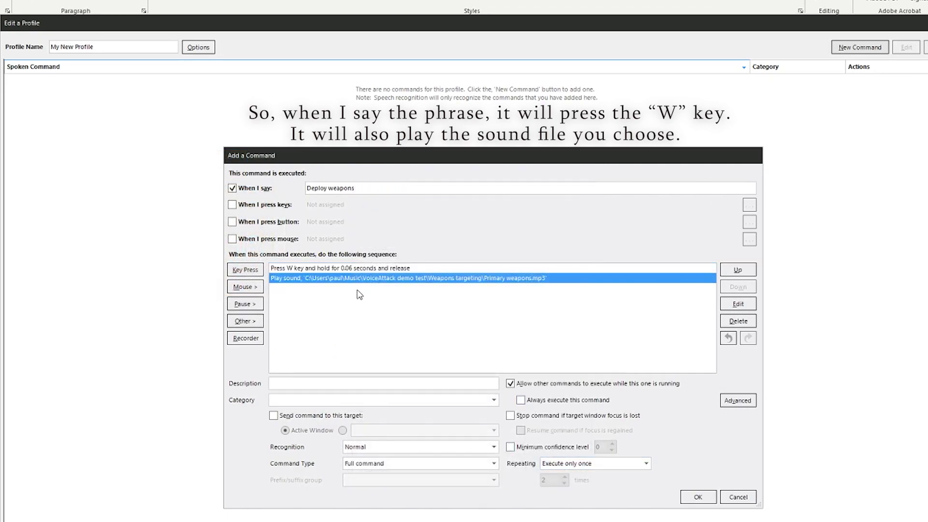
left_click(313, 268)
left_click(315, 278)
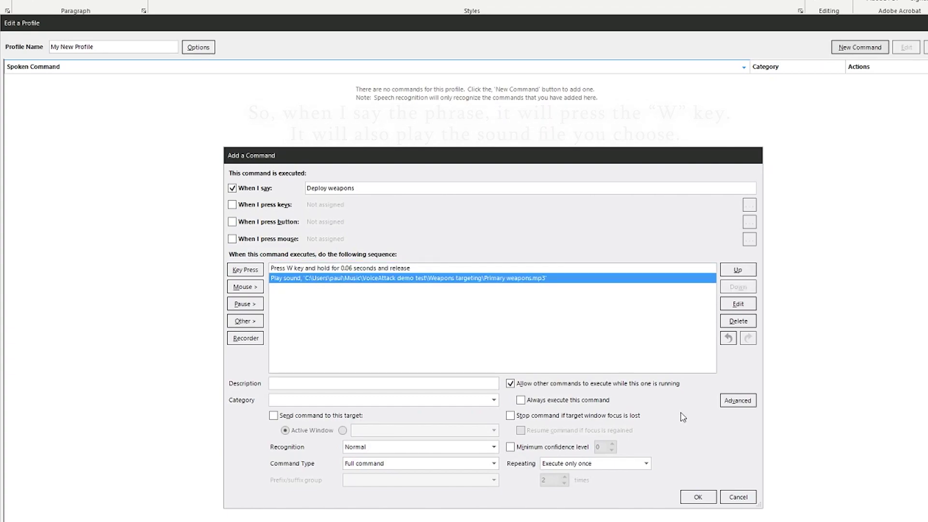
Save the Deploy weapons command, apply the profile changes, and close the editor.
left_click(708, 502)
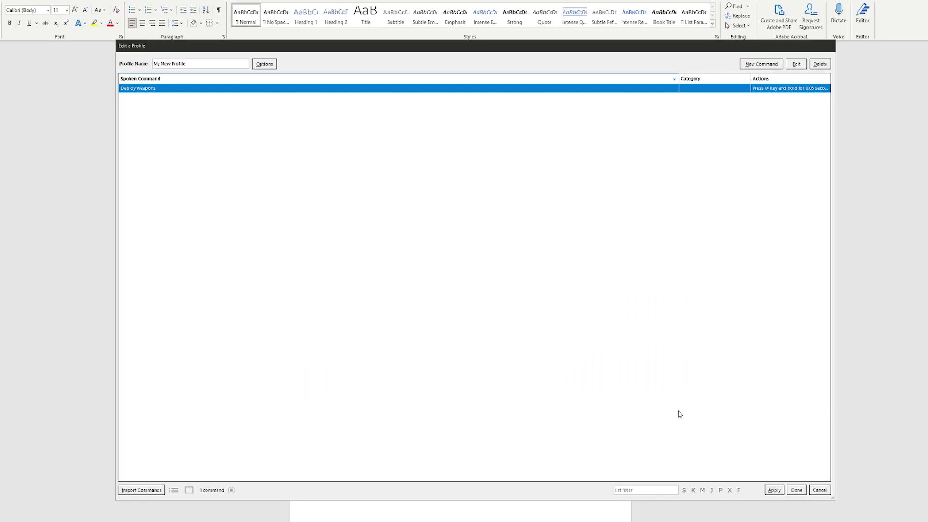
left_click(750, 462)
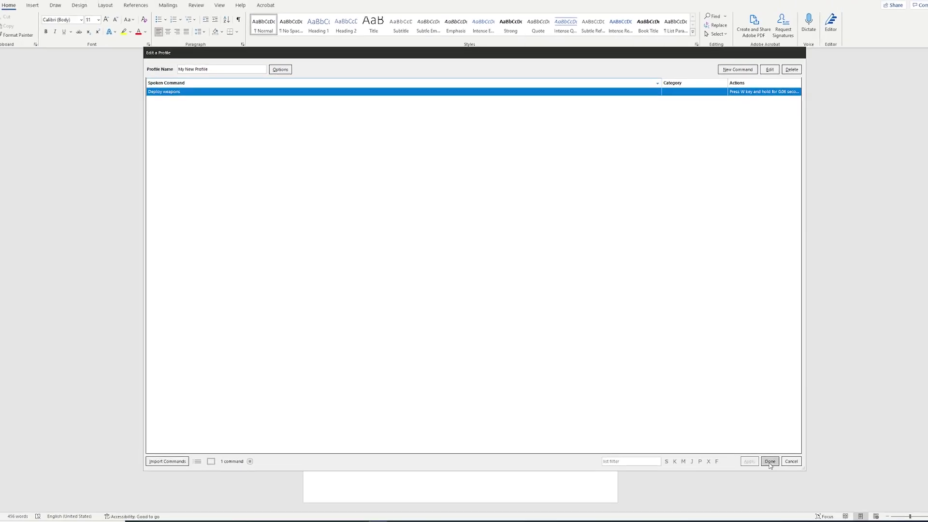
left_click(770, 462)
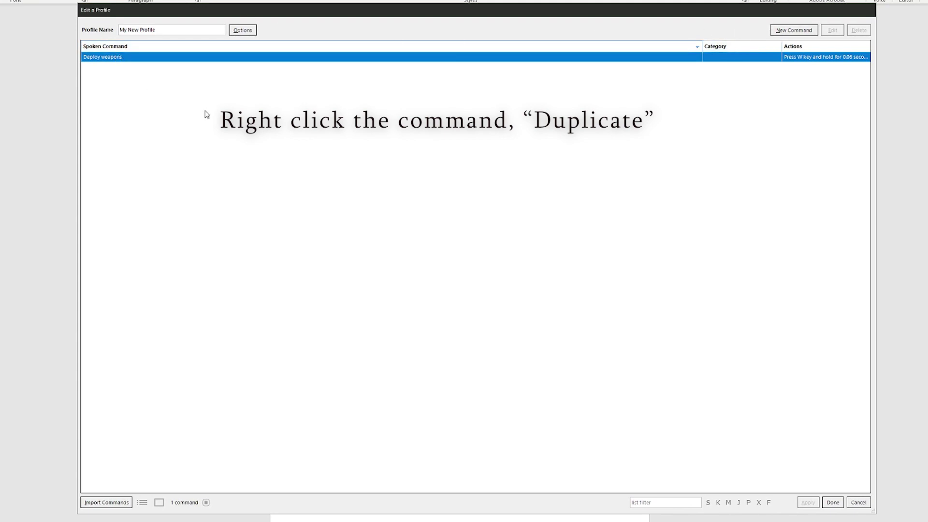
Duplicate the Deploy weapons command and rename the copy 'Retract weapons'.
right_click(136, 59)
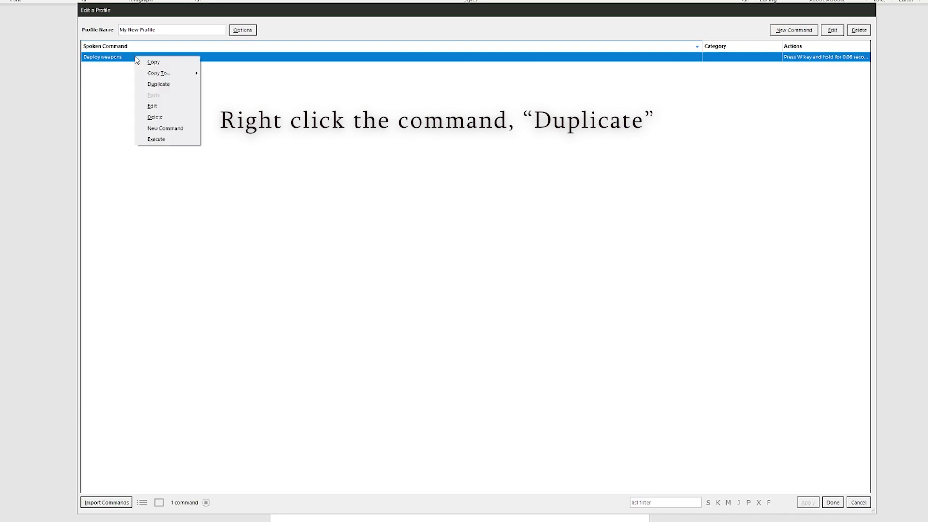
left_click(159, 84)
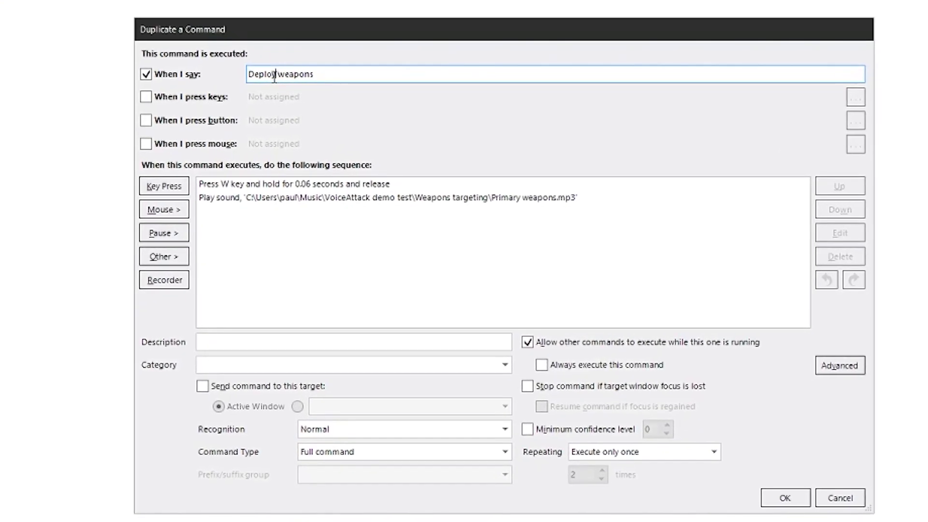
left_click_drag(330, 126, 238, 132)
type("R")
type("etract")
Change the copy's sound to Stowing weapons.mp3 and save the Retract weapons command.
double_click(243, 198)
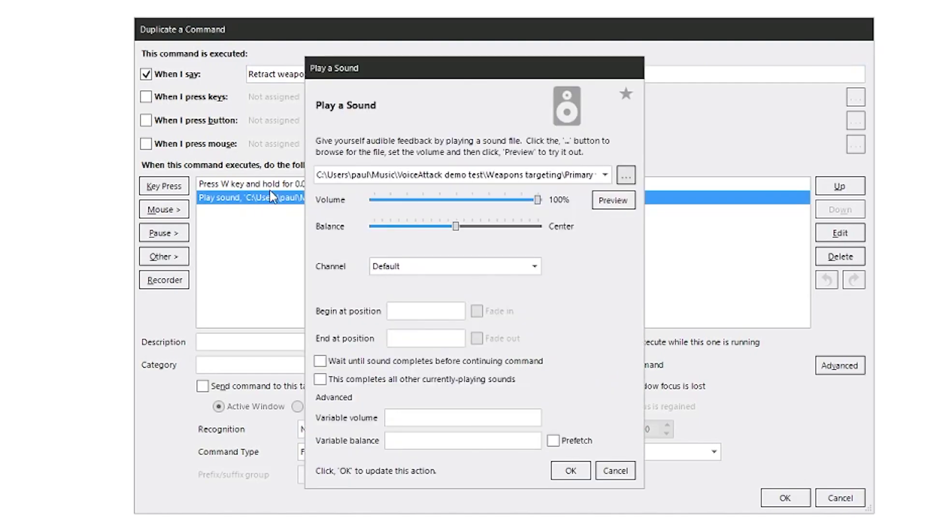
left_click(626, 175)
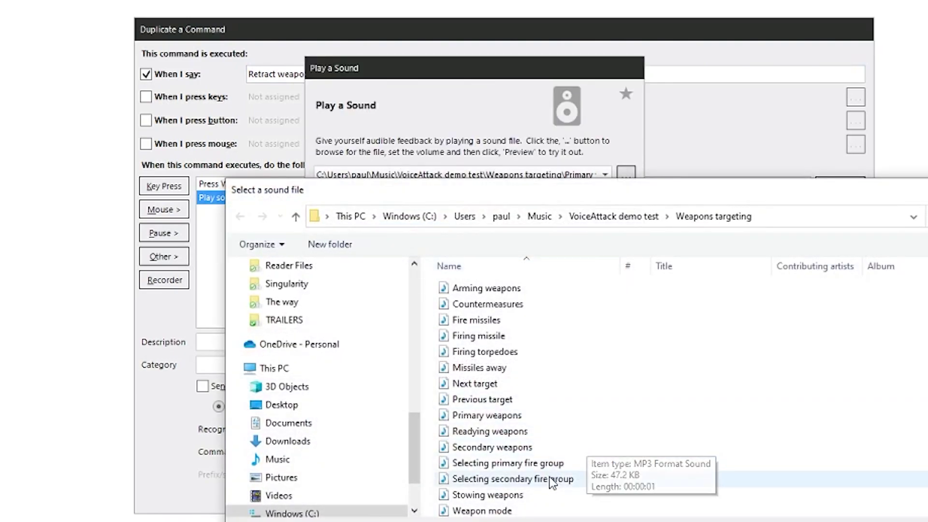
double_click(512, 495)
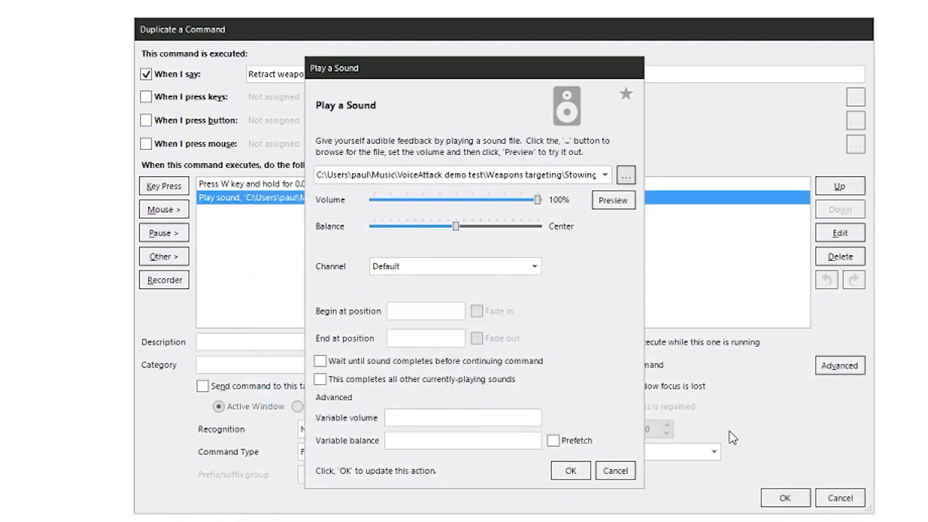
left_click(570, 471)
left_click(785, 498)
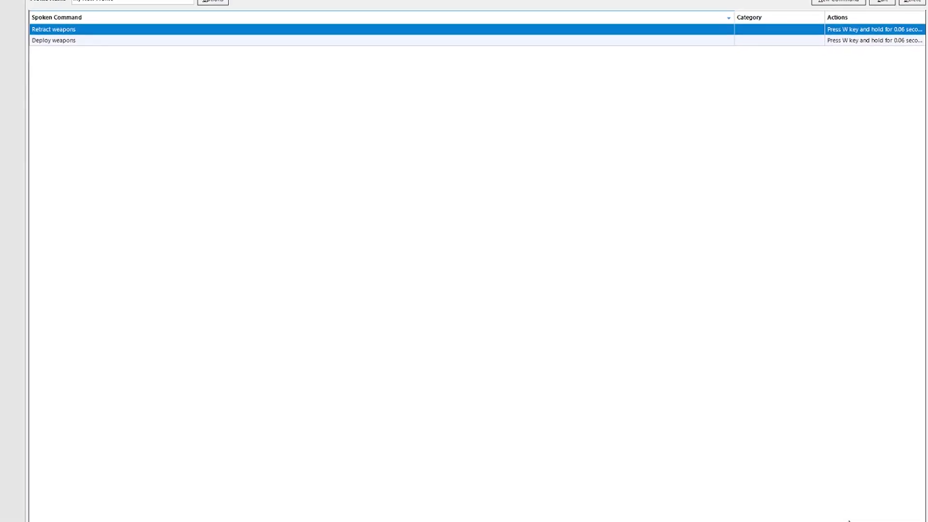
Finish editing the profile, then deploy and retract the hardpoints in Elite Dangerous with U.
left_click(825, 501)
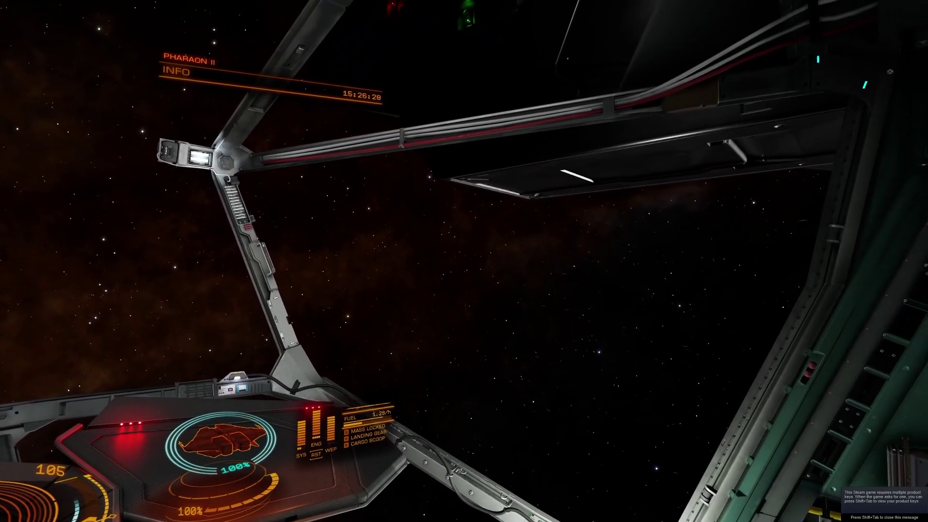
key("u")
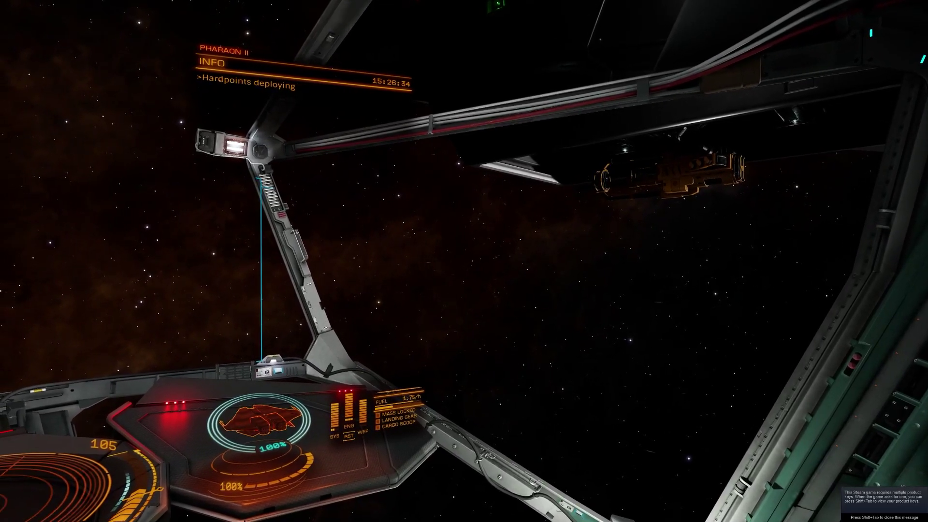
key("u")
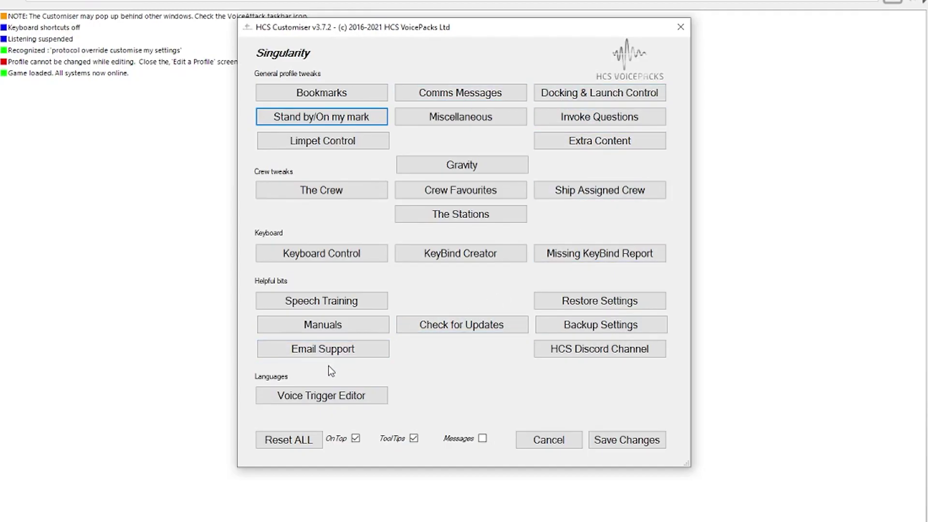
Browse the Voice Trigger Editor's Elite, Wings, Functions and Crew Command Roster trigger lists.
left_click(315, 396)
left_click(316, 90)
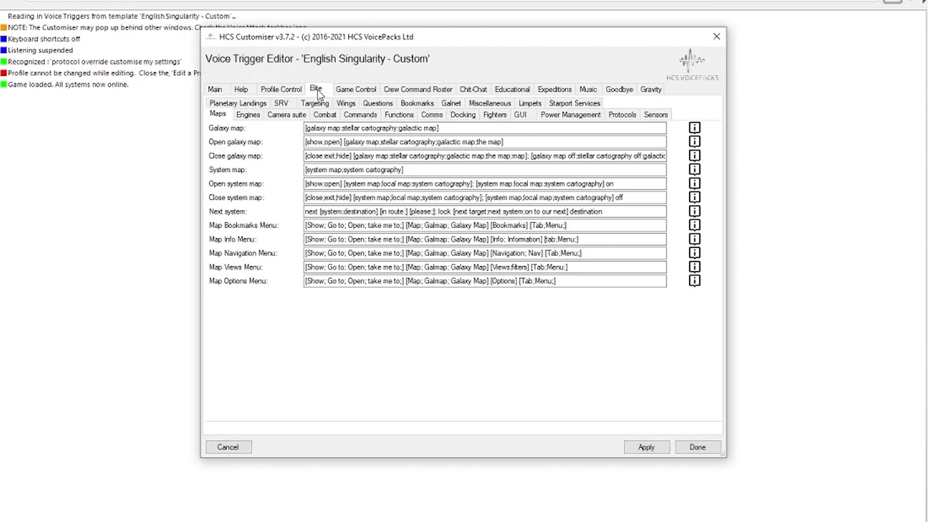
left_click(347, 104)
left_click(395, 103)
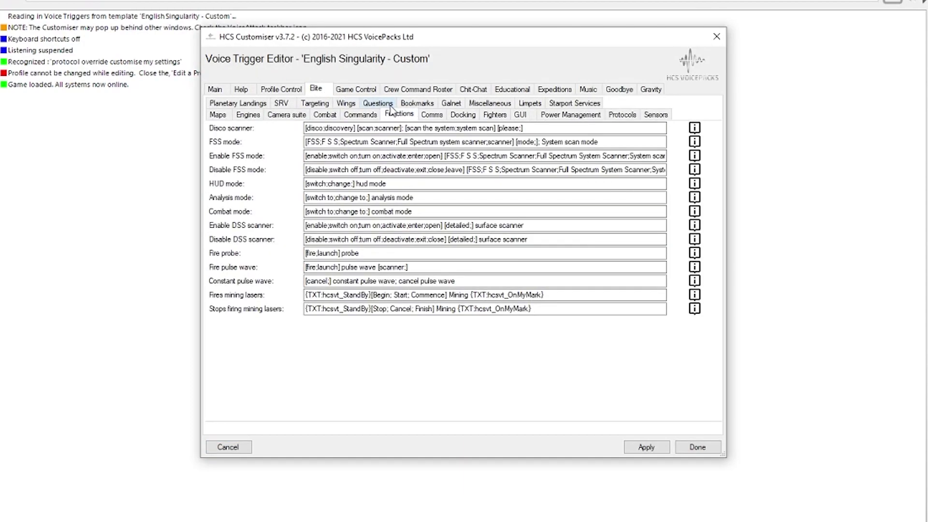
left_click(414, 91)
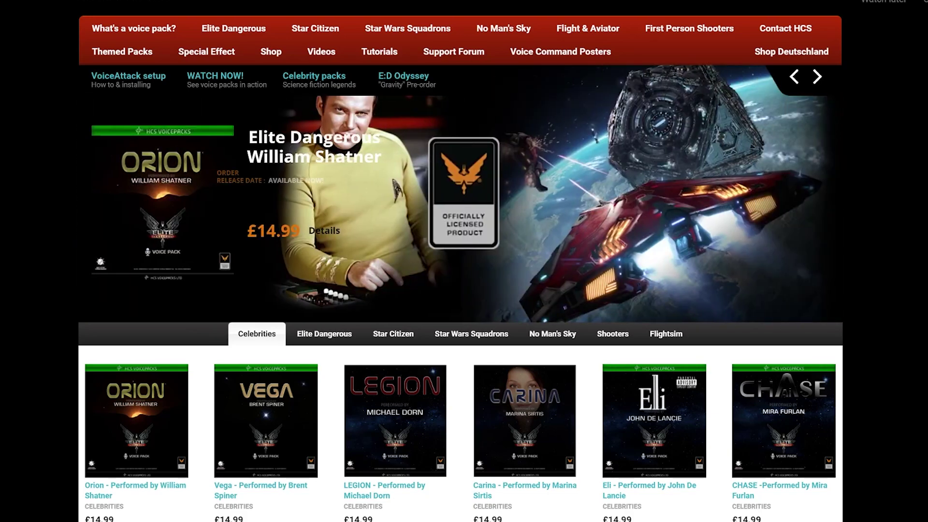
Open Orion's product page from the Celebrities row and view its second product photo.
left_click(150, 222)
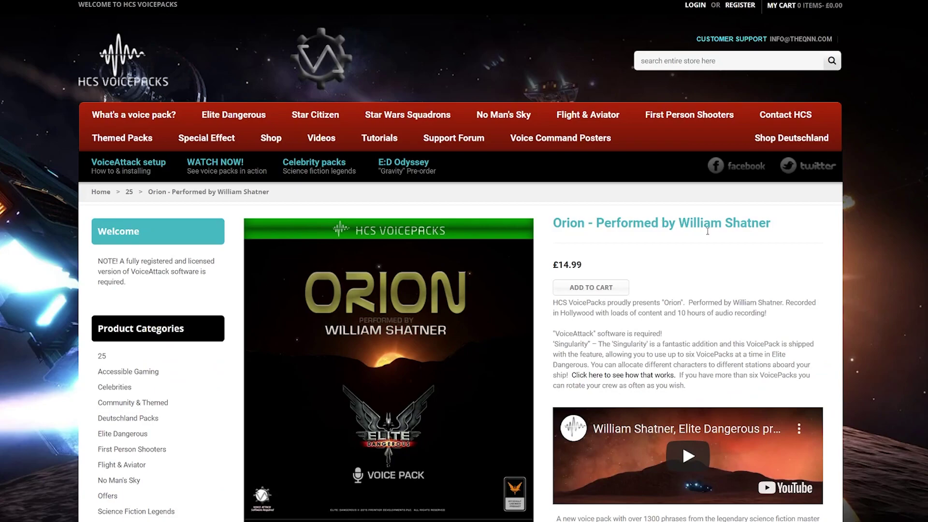
scroll(751, 250, "down", 2)
scroll(752, 250, "down", 1)
left_click(404, 437)
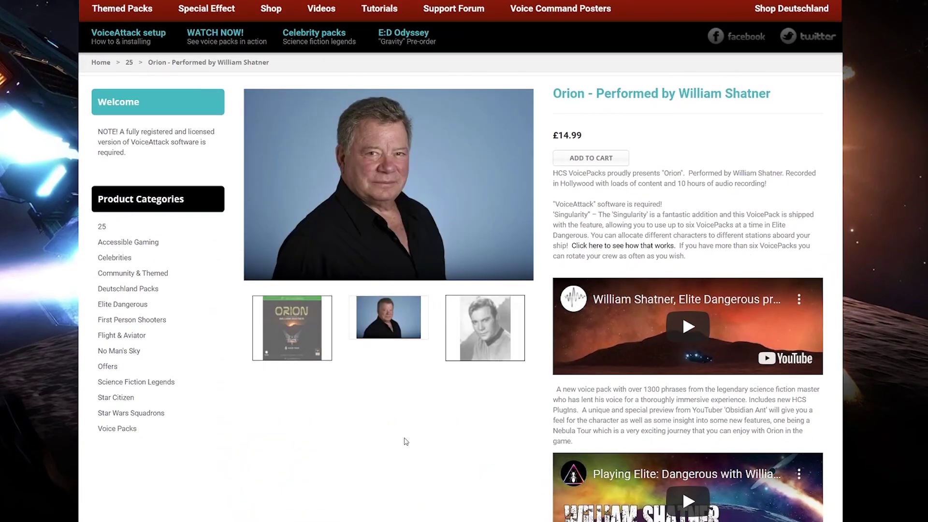